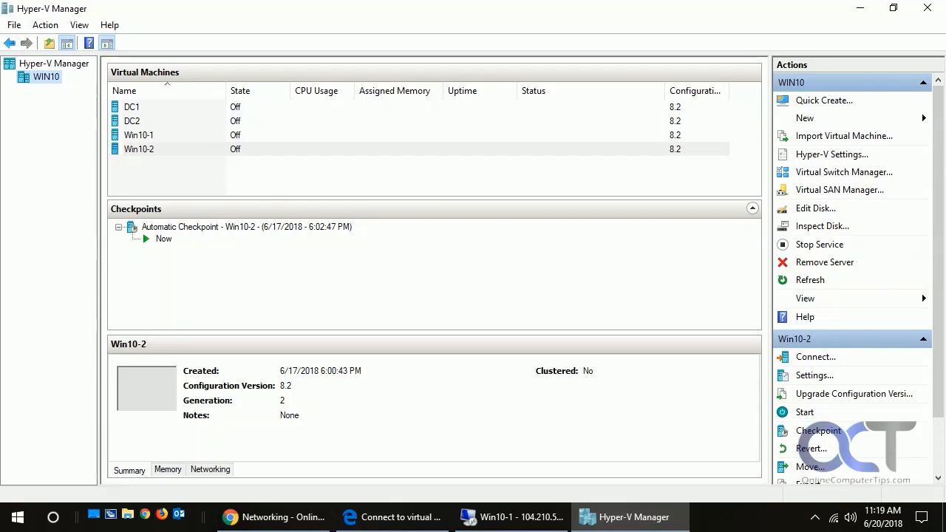
- Open the New Virtual Machine wizard for the WIN10 host and move past its introduction page
left_click(53, 64)
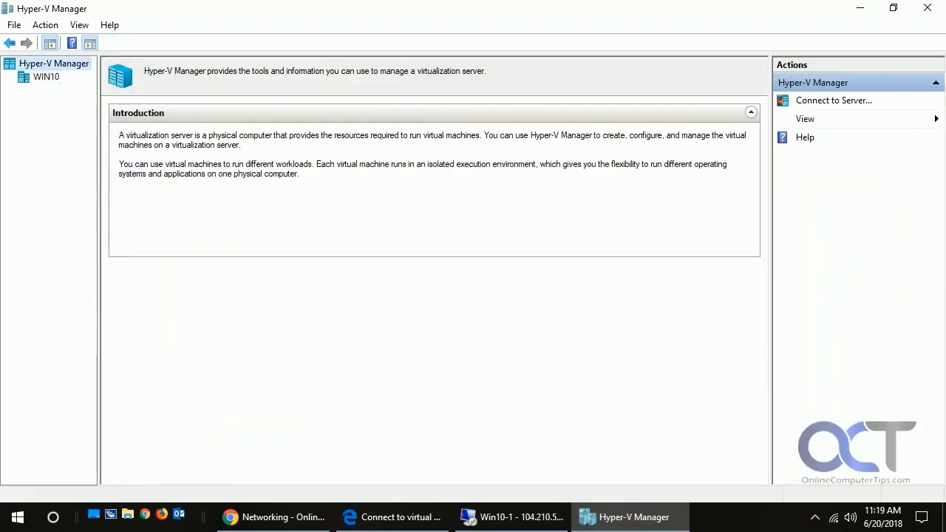
right_click(52, 65)
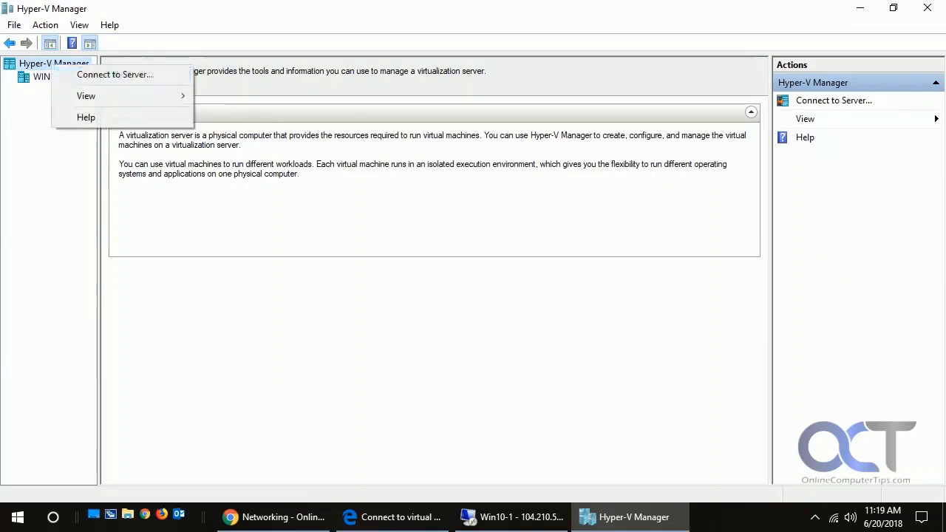
left_click(99, 62)
left_click(46, 77)
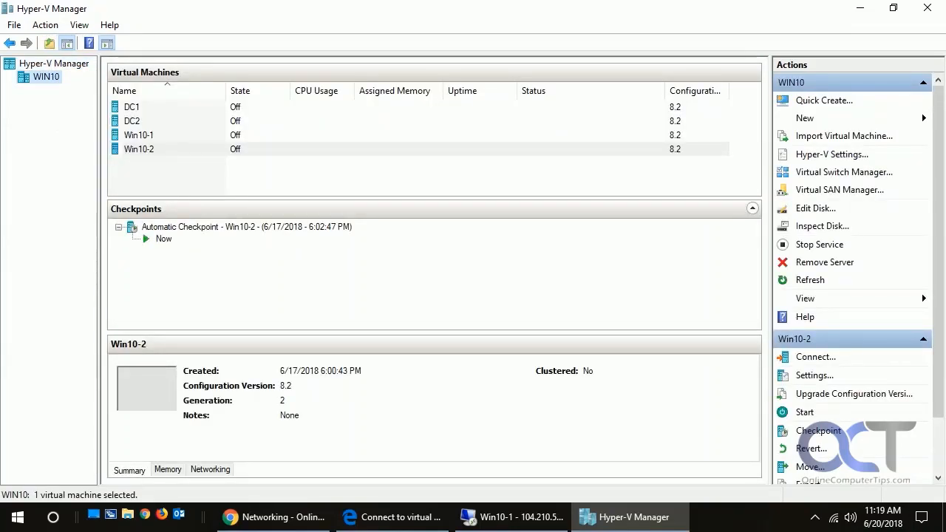
right_click(46, 77)
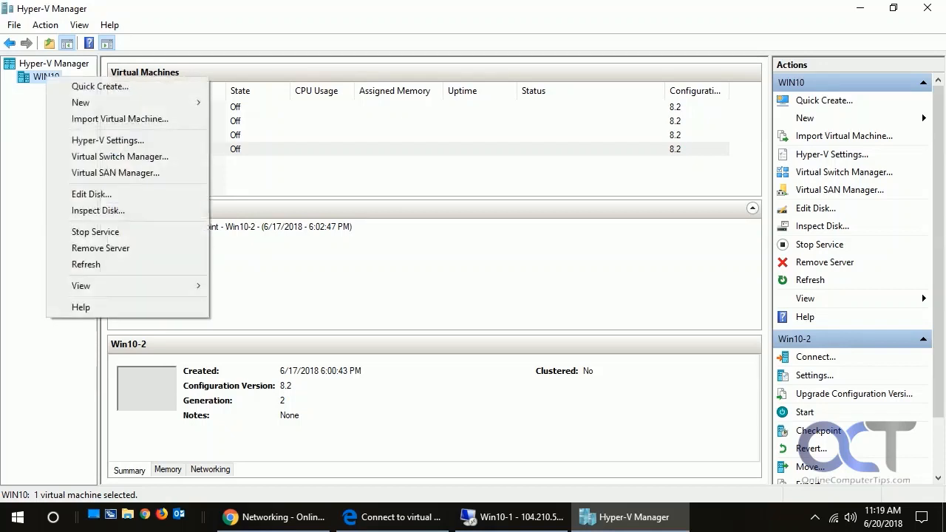
mouse_move(111, 103)
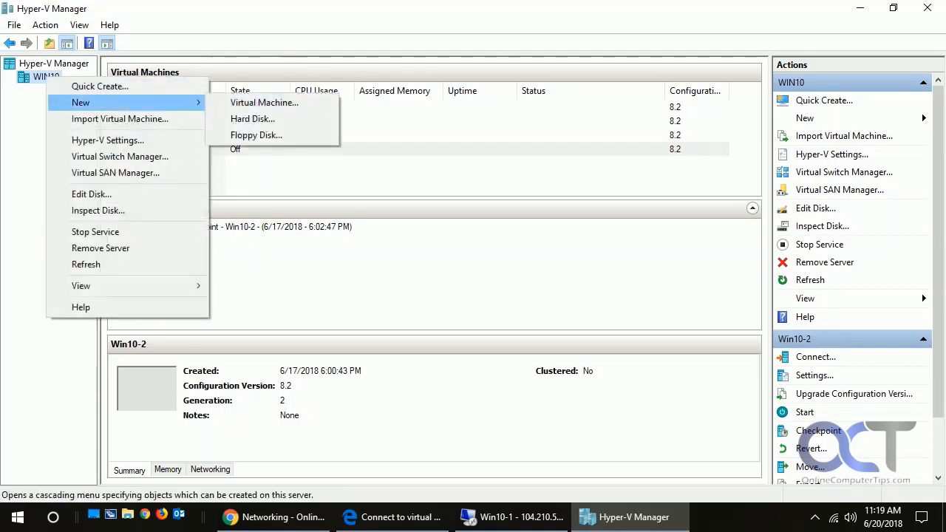
left_click(805, 118)
left_click(868, 119)
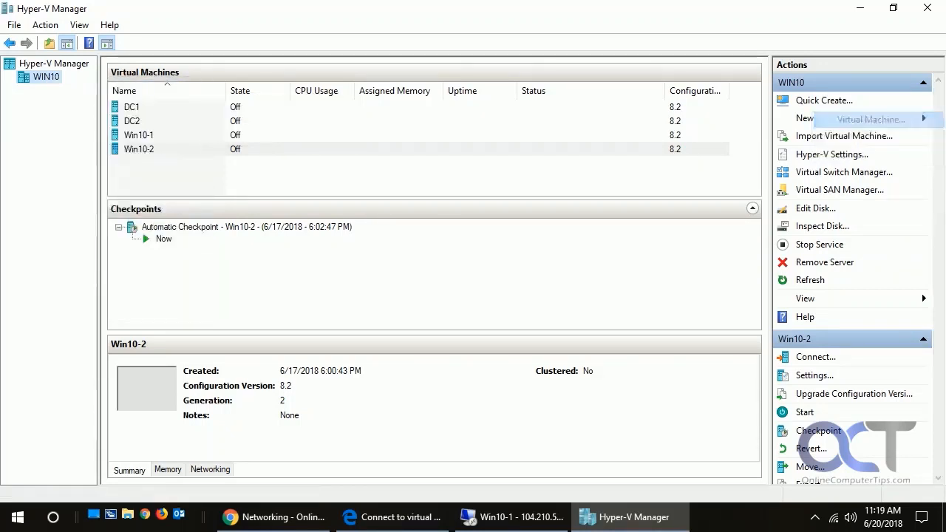
left_click(572, 425)
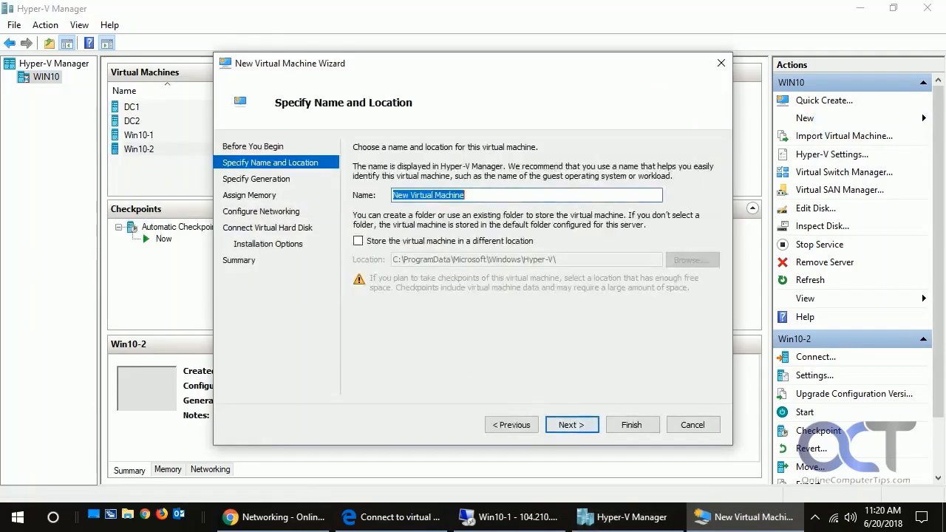
- Name the virtual machine Windows10 and choose to store it in a different location
type("Window")
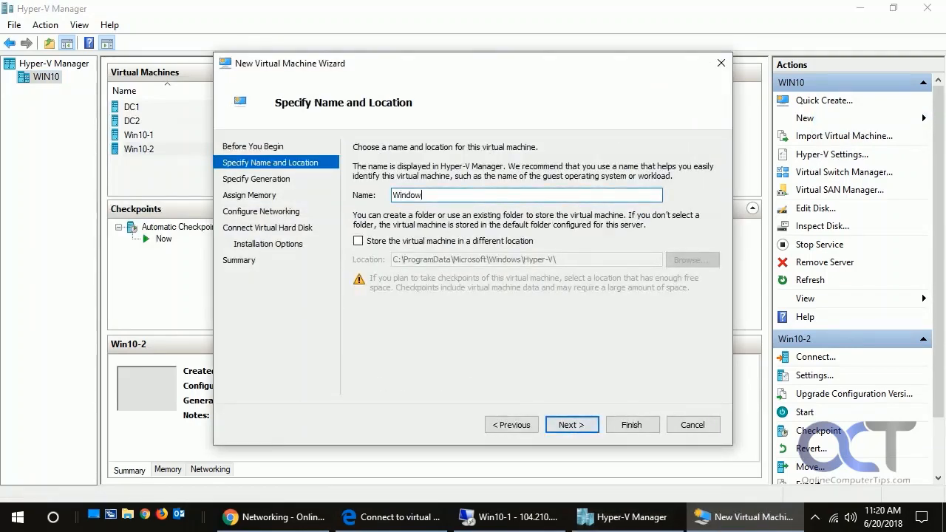
type("s10")
left_click(359, 241)
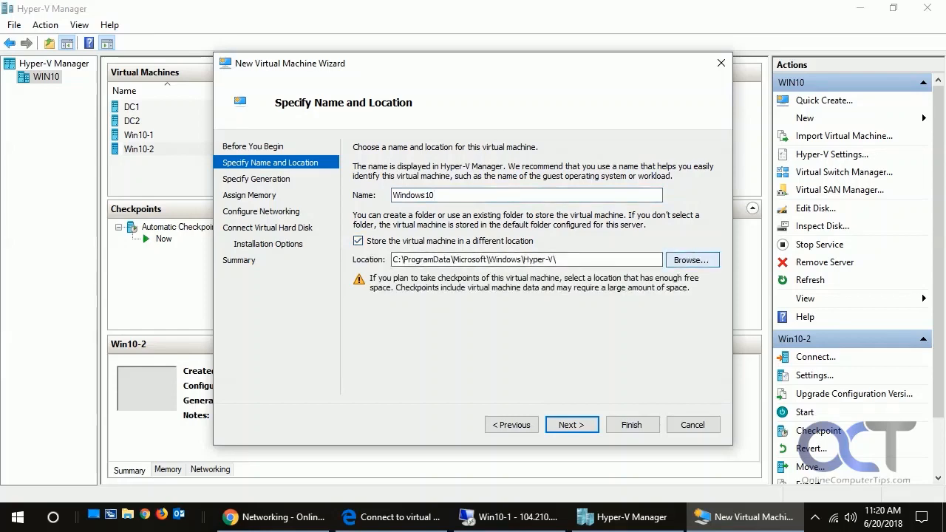
- Set the virtual machine's storage location to the D:\HyperV VMs folder and continue
left_click(692, 261)
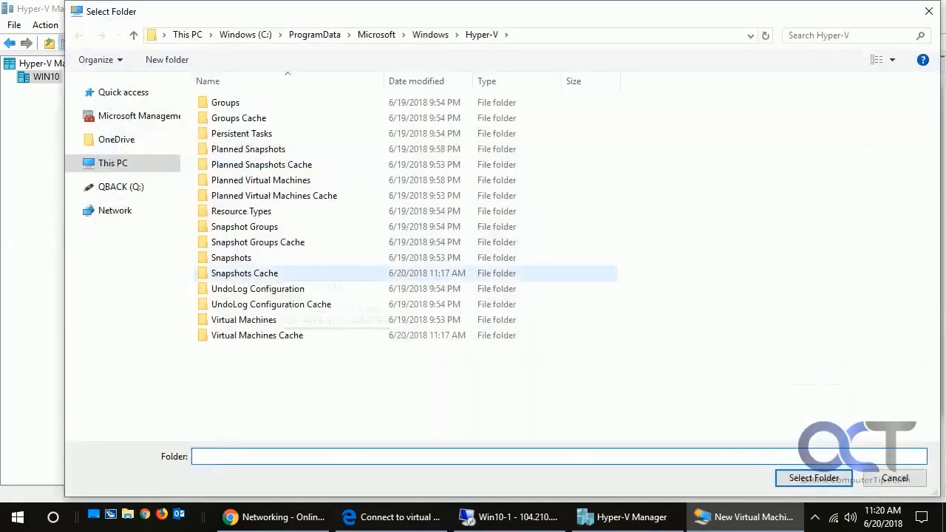
left_click(114, 163)
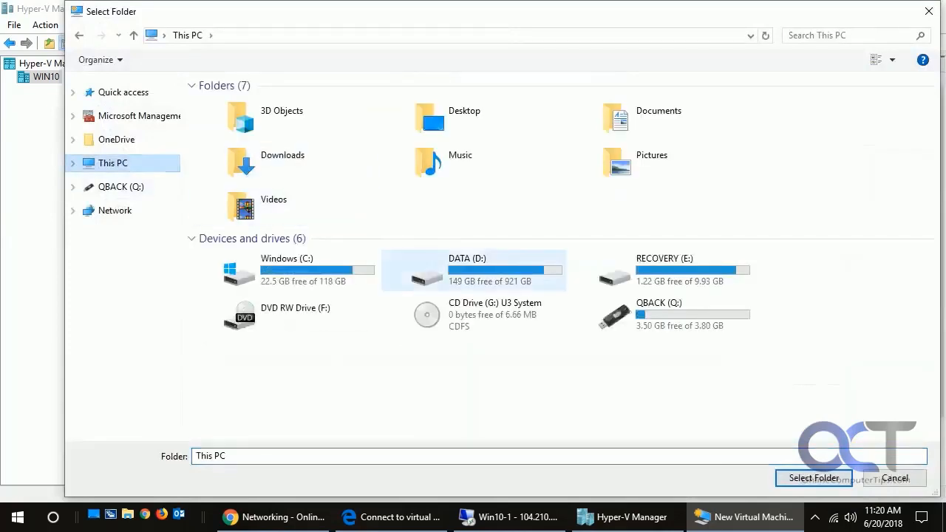
left_click(473, 270)
double_click(473, 270)
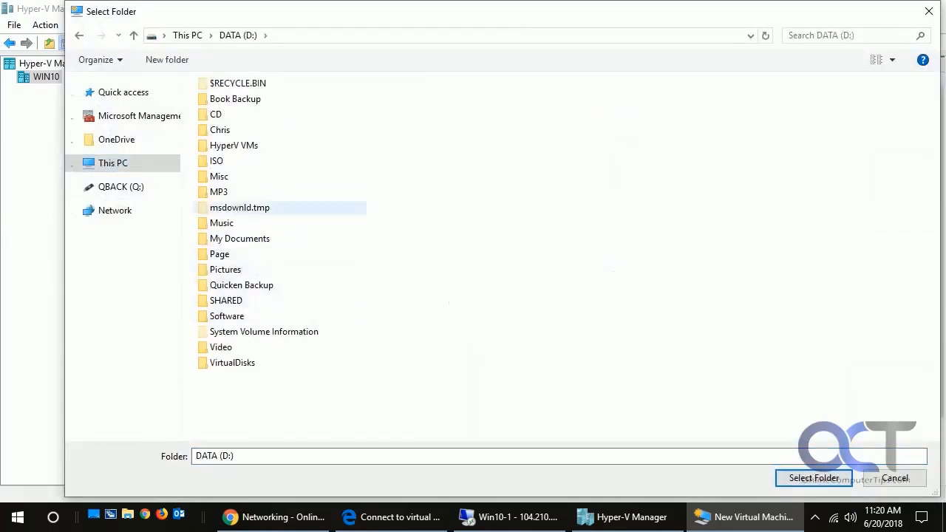
double_click(234, 145)
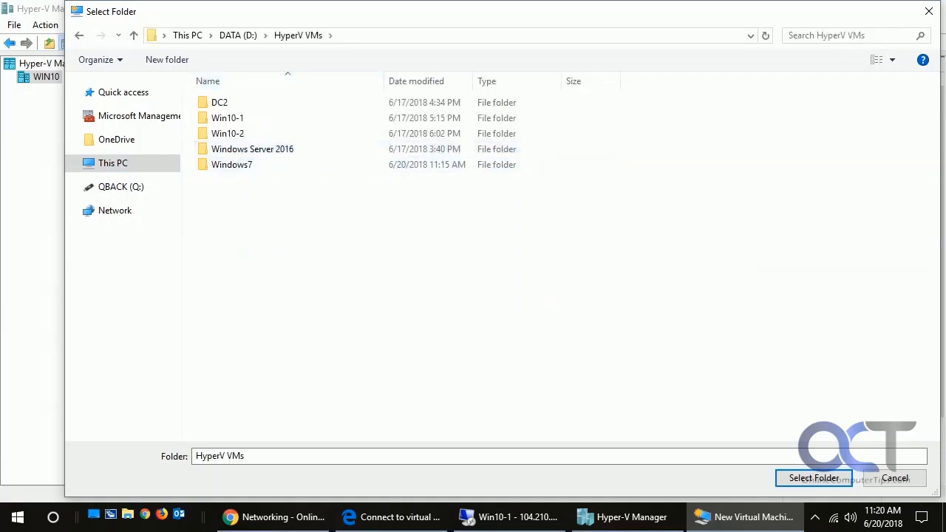
left_click(843, 479)
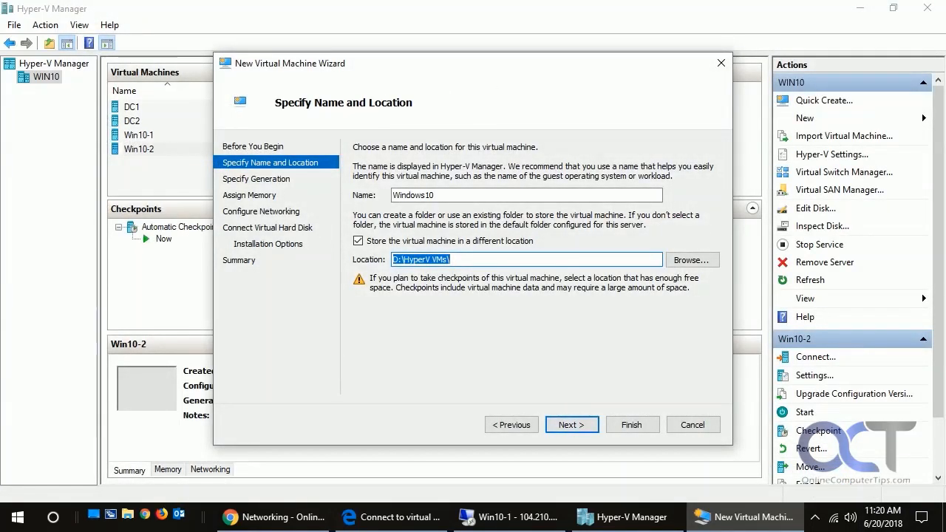
key("Return")
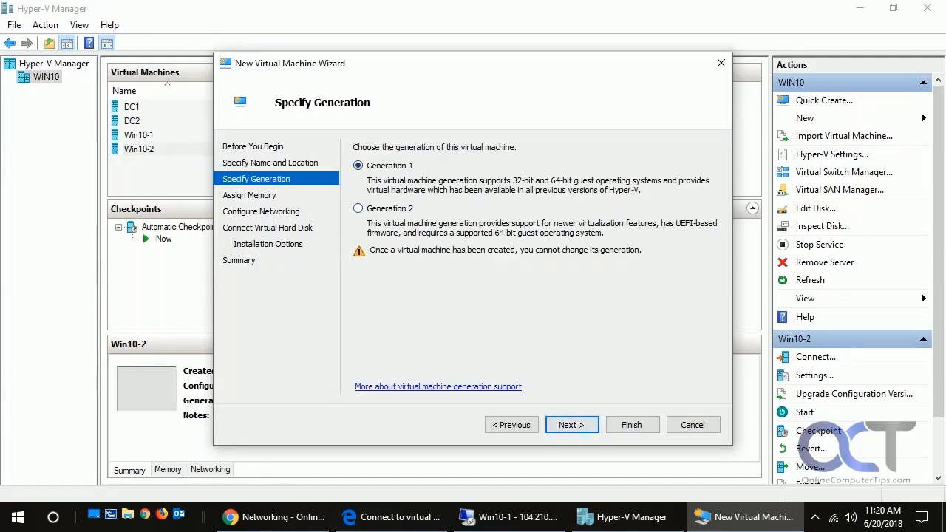
- Choose Generation 2 for the virtual machine and keep the 1024 MB startup memory with Dynamic Memory
left_click(359, 208)
key("Return")
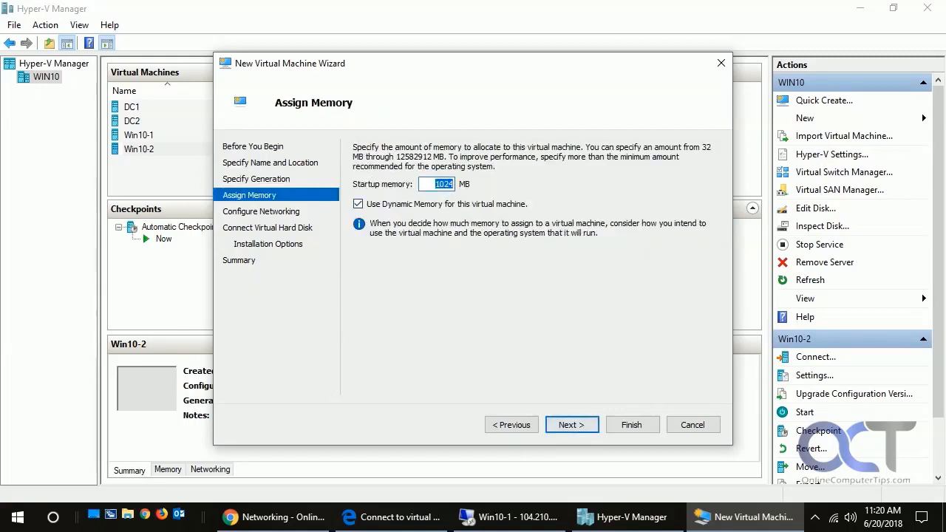
left_click(435, 184)
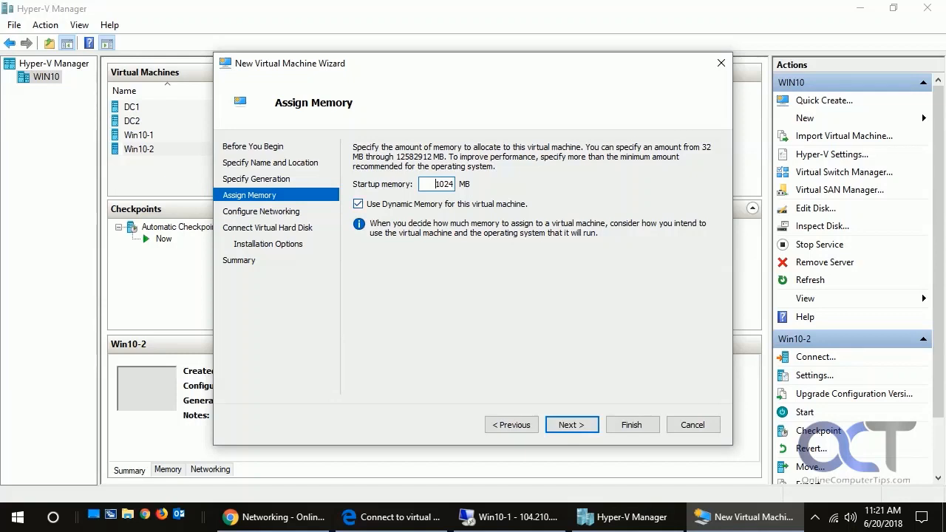
left_click_drag(435, 183, 454, 184)
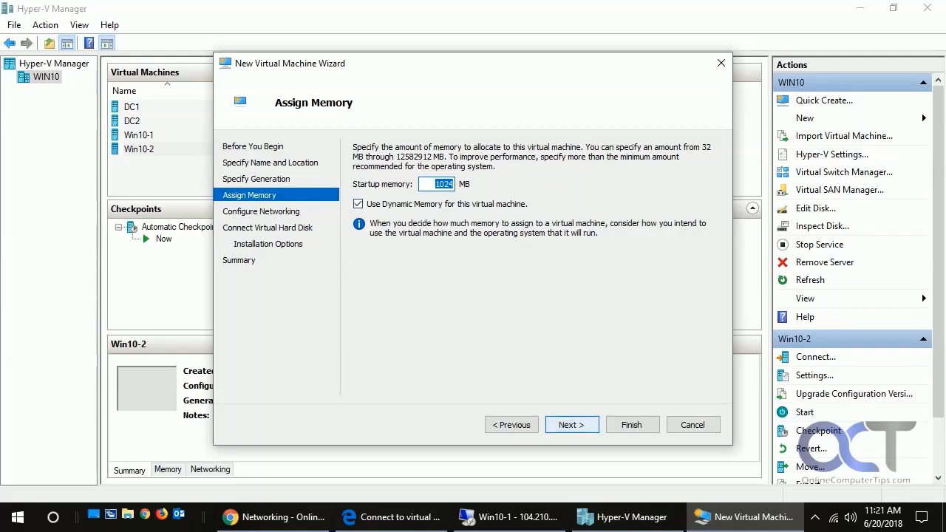
key("Return")
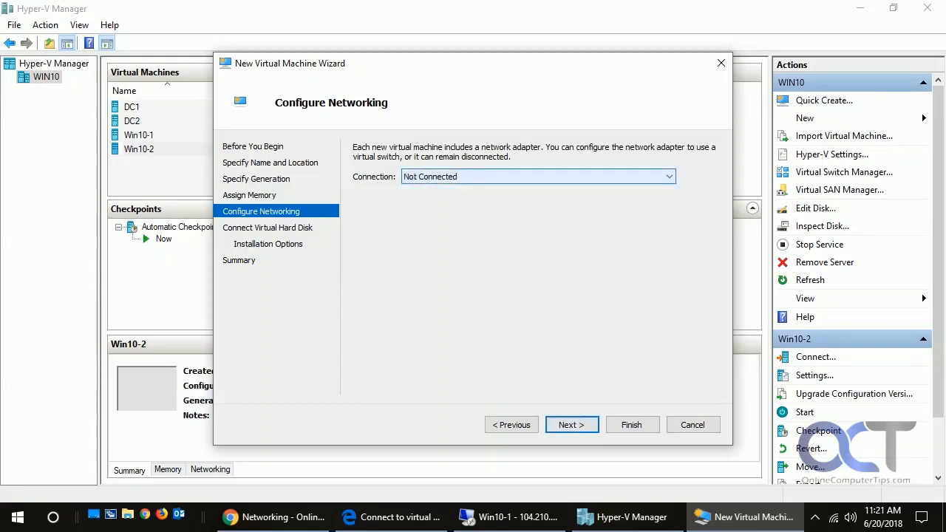
- Connect the virtual machine's network adapter to the Default Switch and continue
left_click(538, 177)
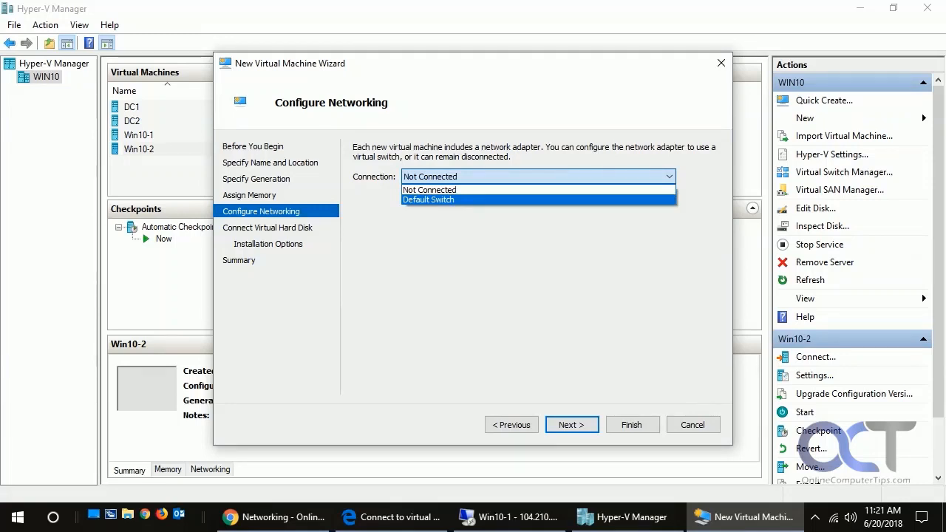
left_click(429, 199)
left_click(572, 425)
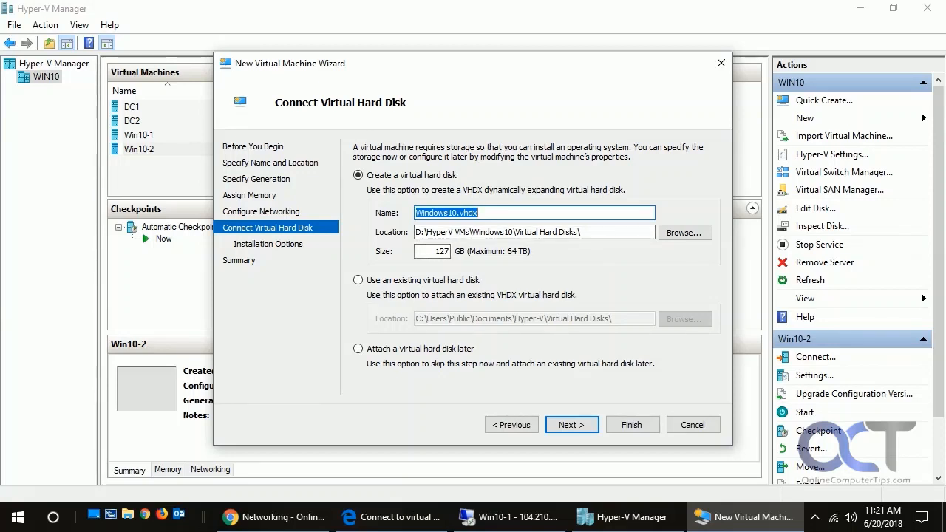
- Set the new virtual hard disk Windows10.vhdx size to 25 GB and continue
double_click(442, 252)
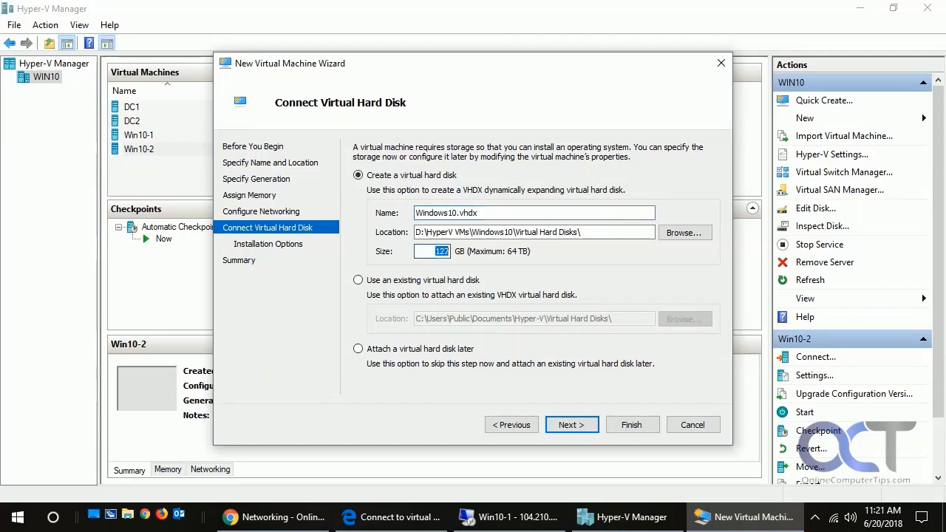
key("BackSpace")
type("25")
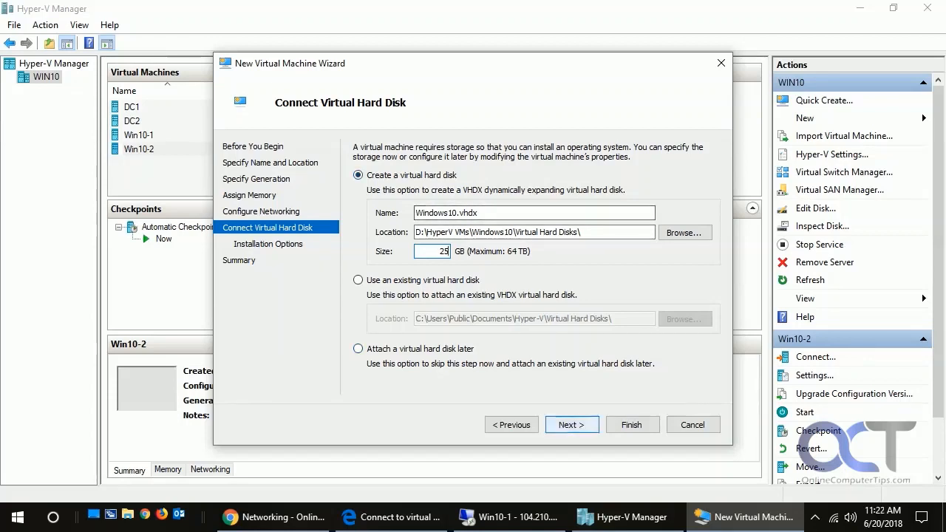
key("Return")
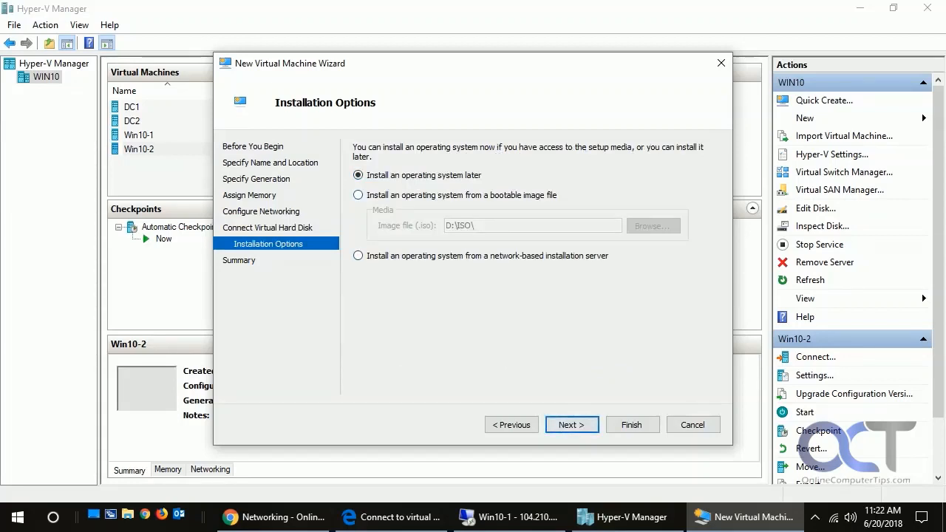
- Install the operating system from the bootable image D:\ISO\Windows10Pro.iso and finish the wizard
left_click(359, 195)
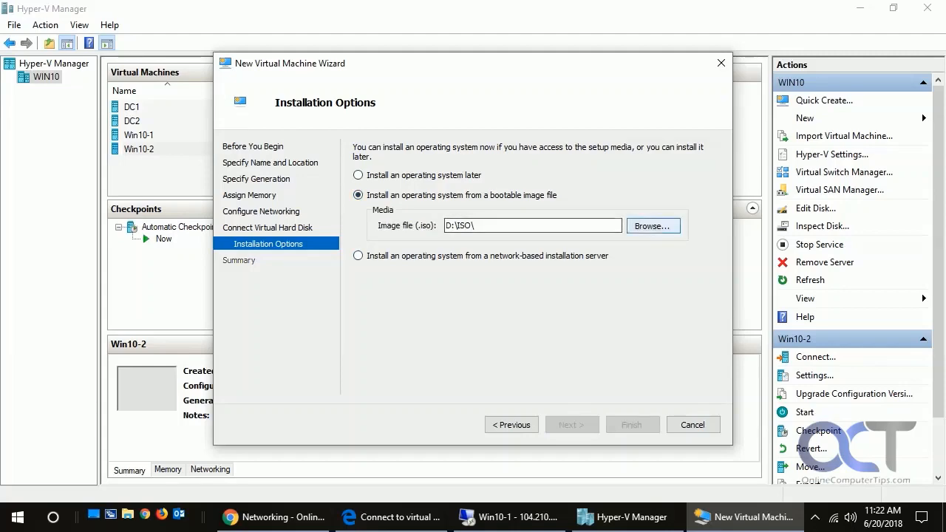
left_click(652, 226)
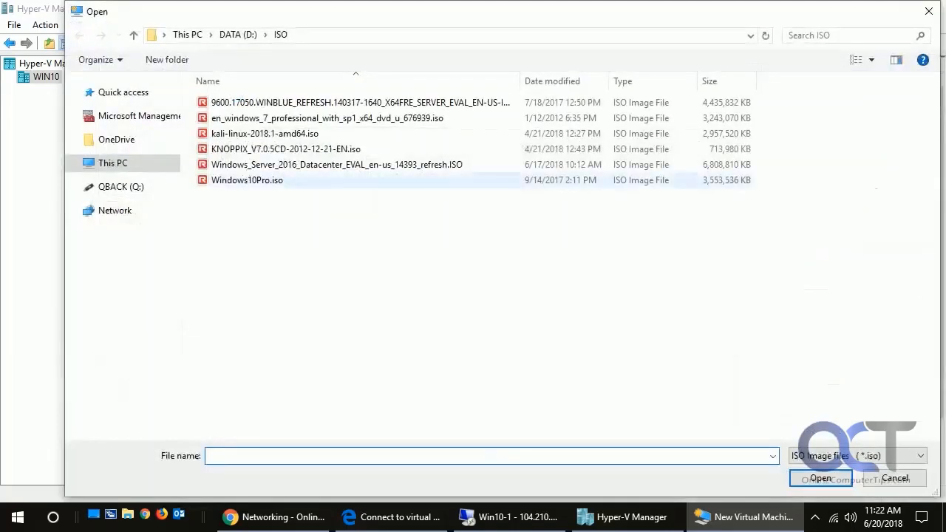
double_click(244, 181)
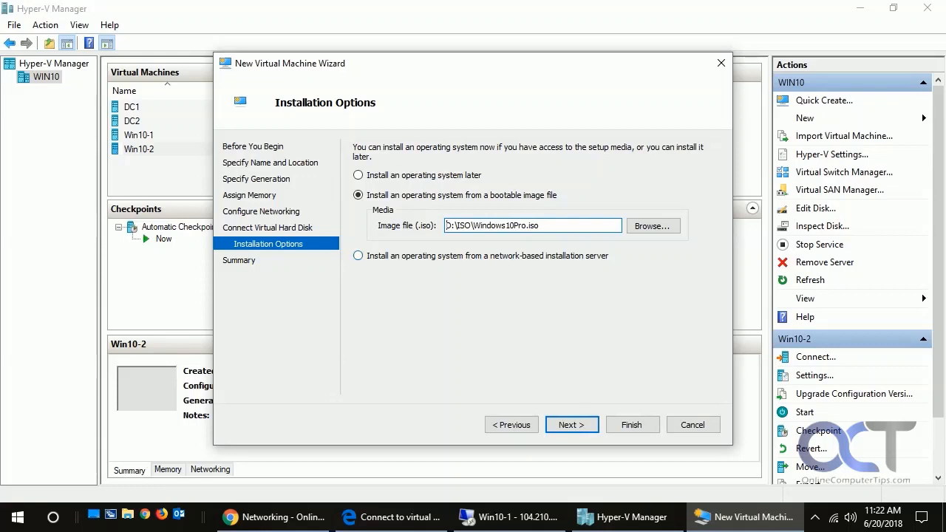
key("Return")
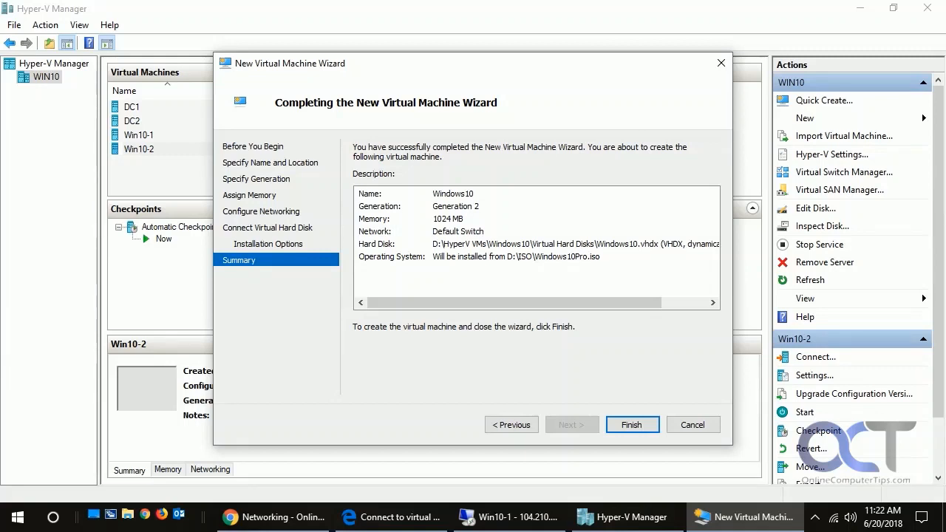
key("Return")
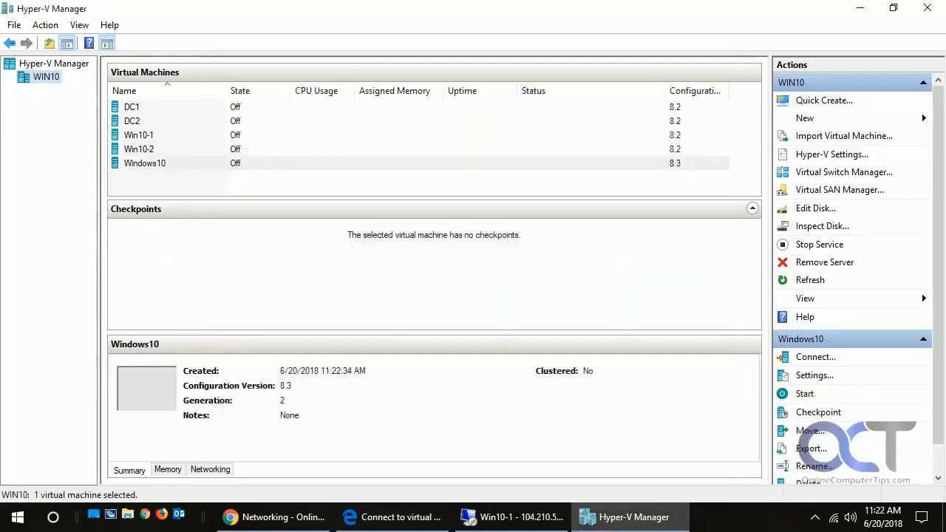
- Open a Virtual Machine Connection window to the new Windows10 virtual machine
left_click(145, 163)
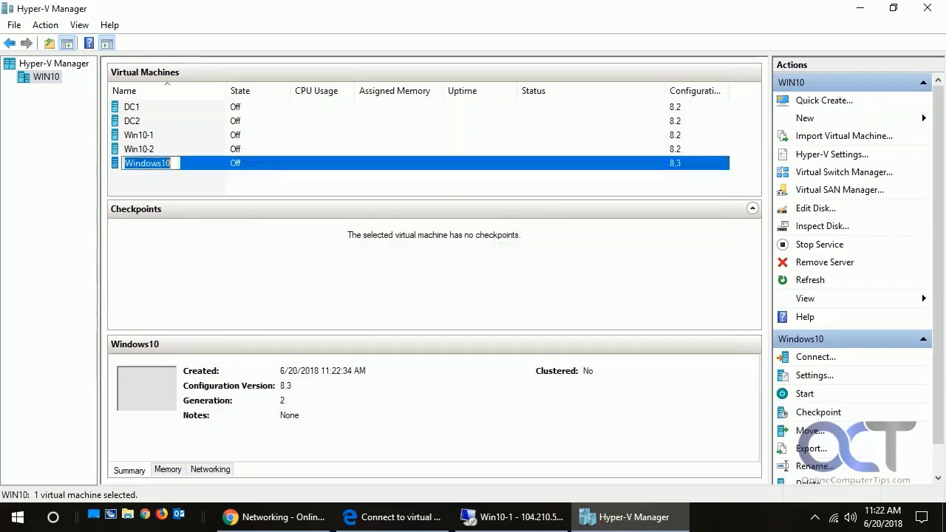
key("Escape")
right_click(145, 163)
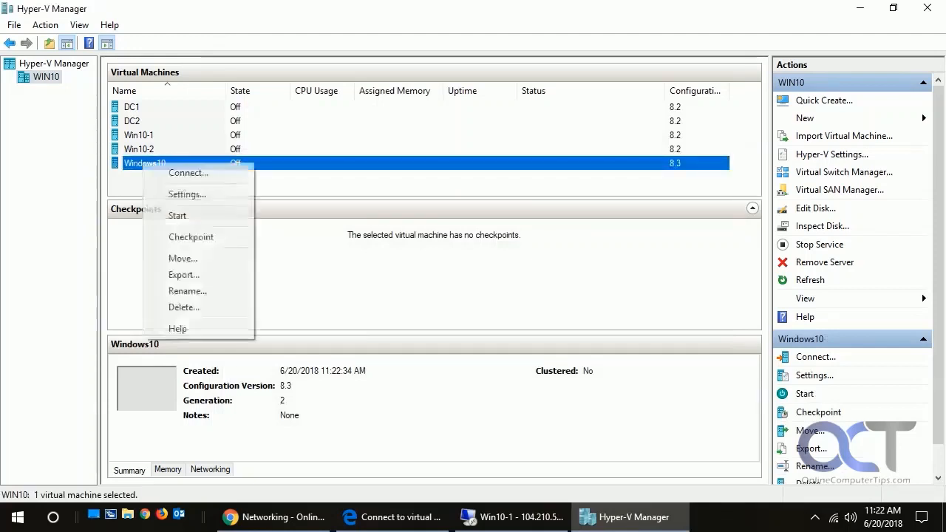
left_click(189, 173)
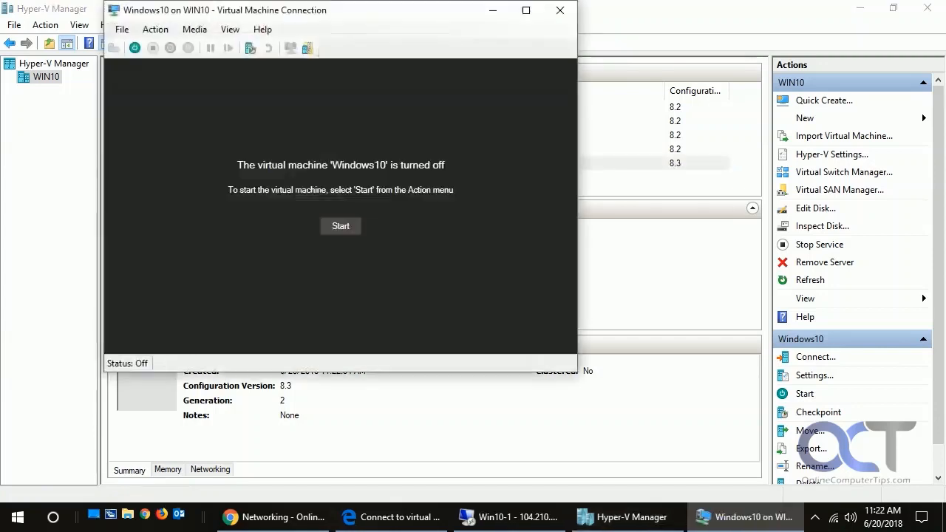
- Start the Windows10 virtual machine and boot it from the installation DVD
left_click(340, 226)
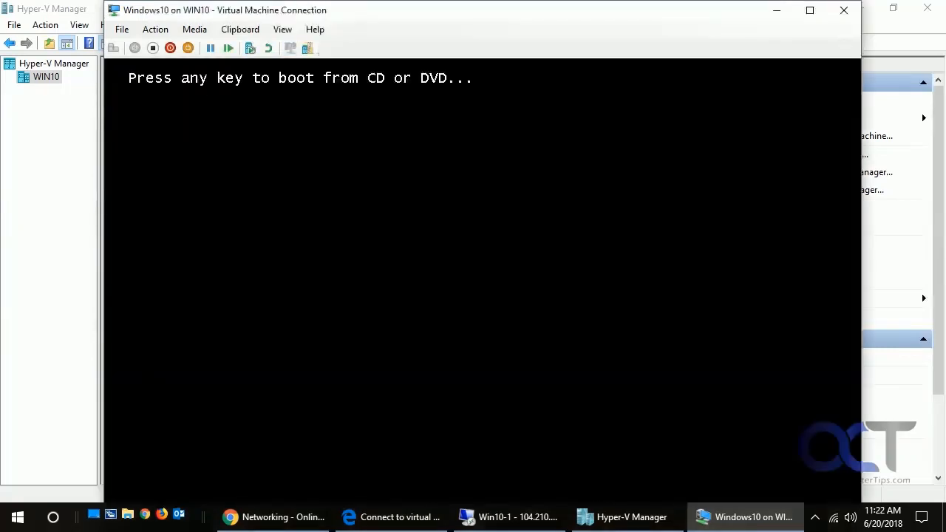
key("Return")
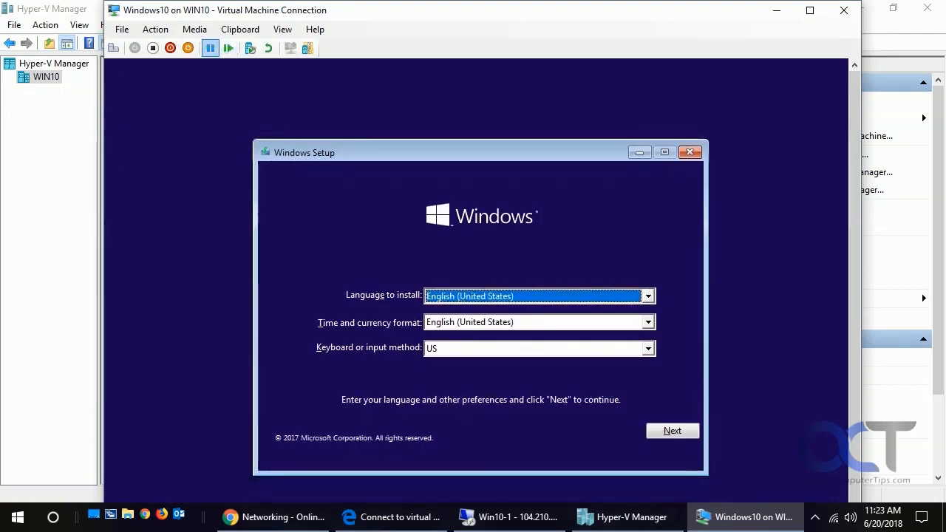
left_click(155, 29)
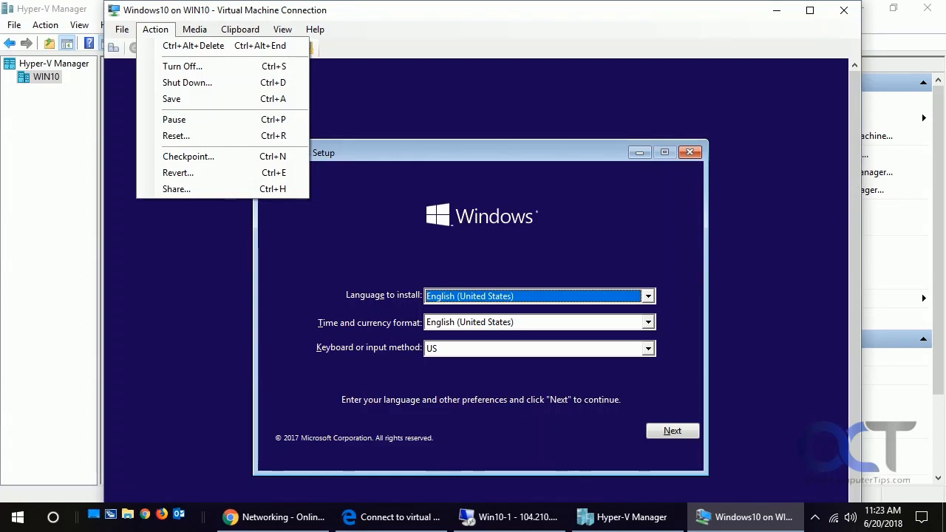
key("alt+Tab")
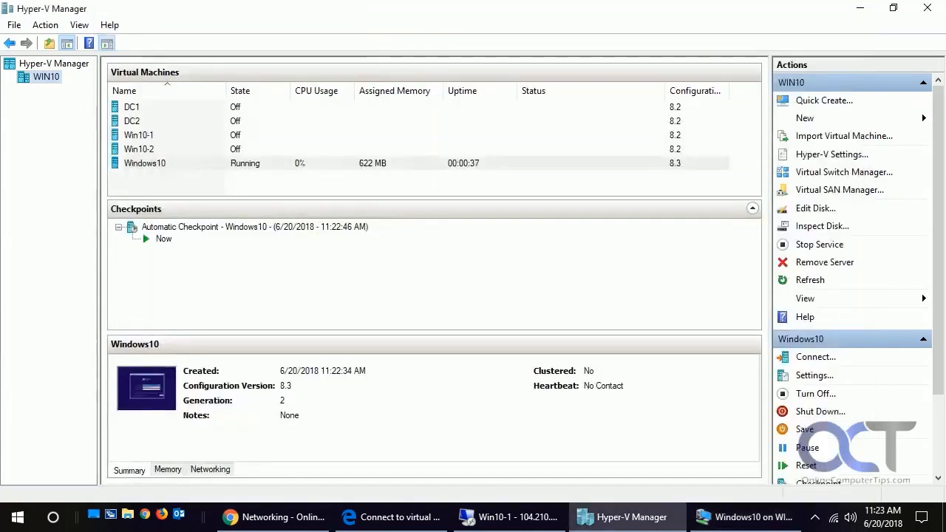